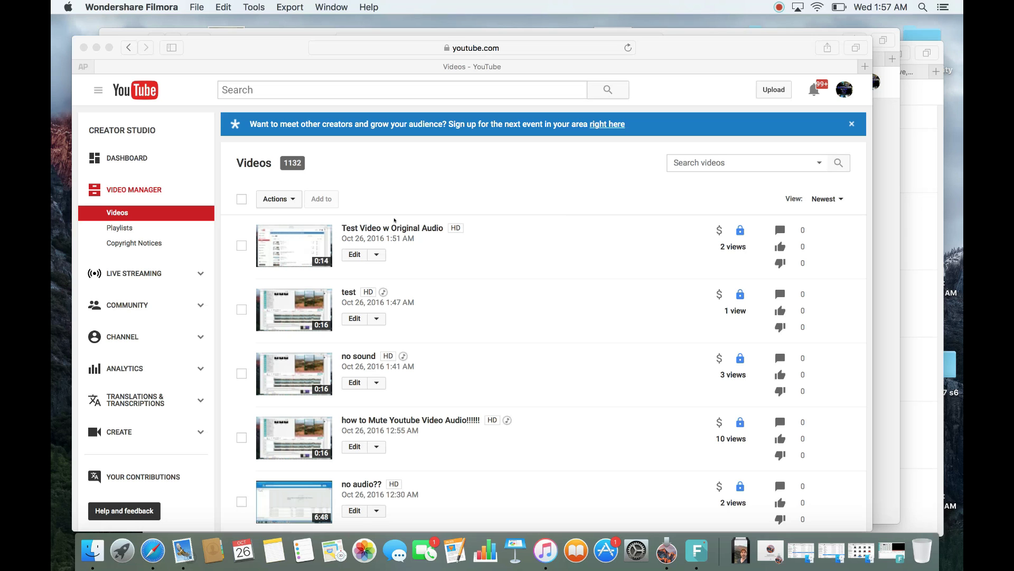
- Open the Test Video w Original Audio watch page and pause playback
left_click(411, 195)
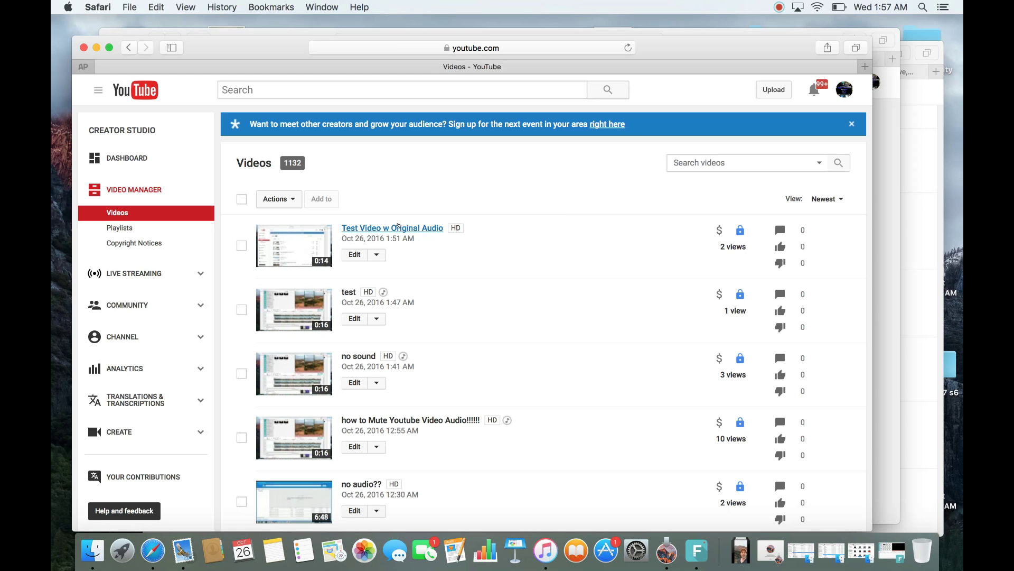
left_click(386, 229)
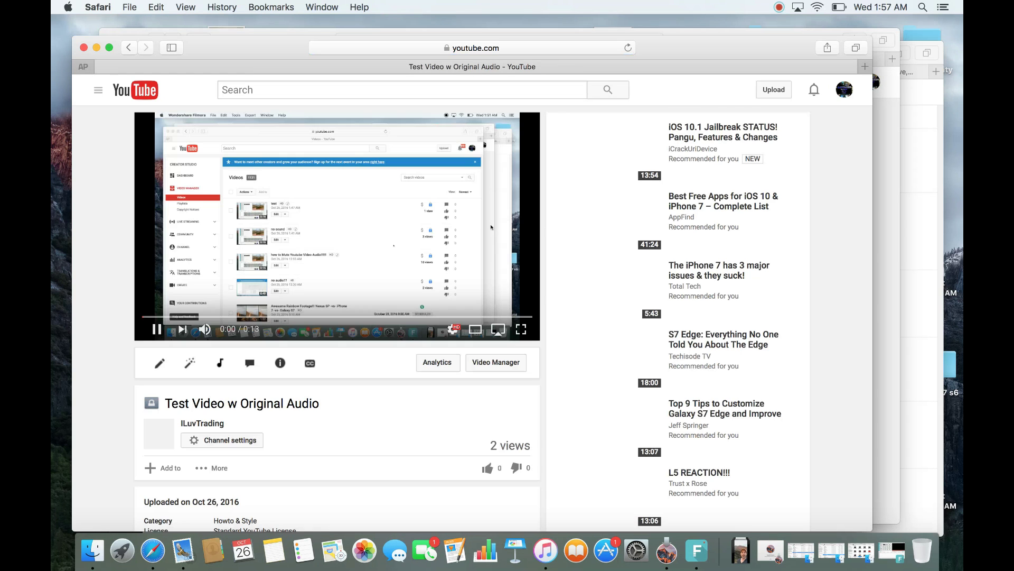
left_click(156, 328)
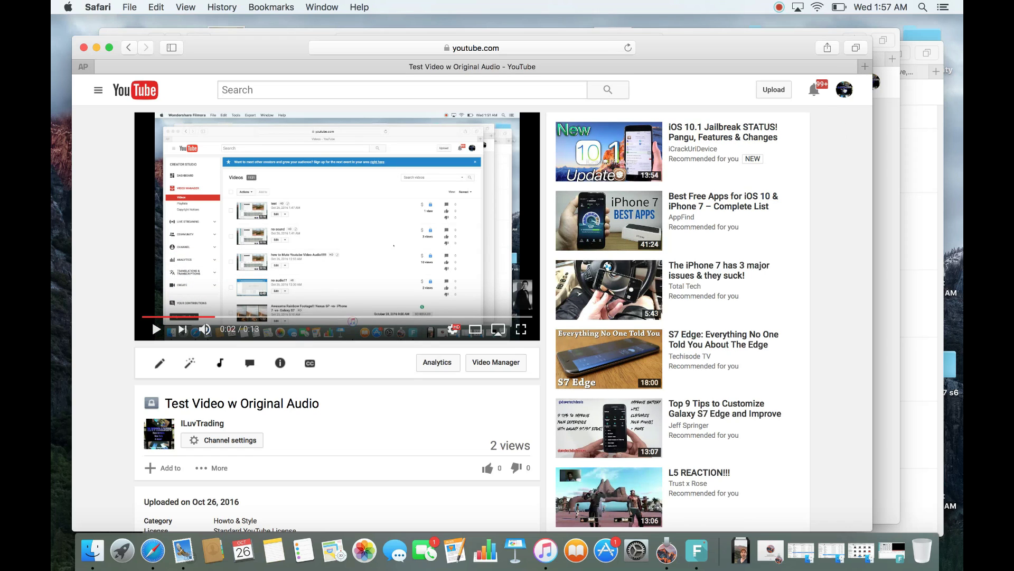
- Go to Creator Studio via the account menu, open the Video Editor, and play its preview
left_click(844, 90)
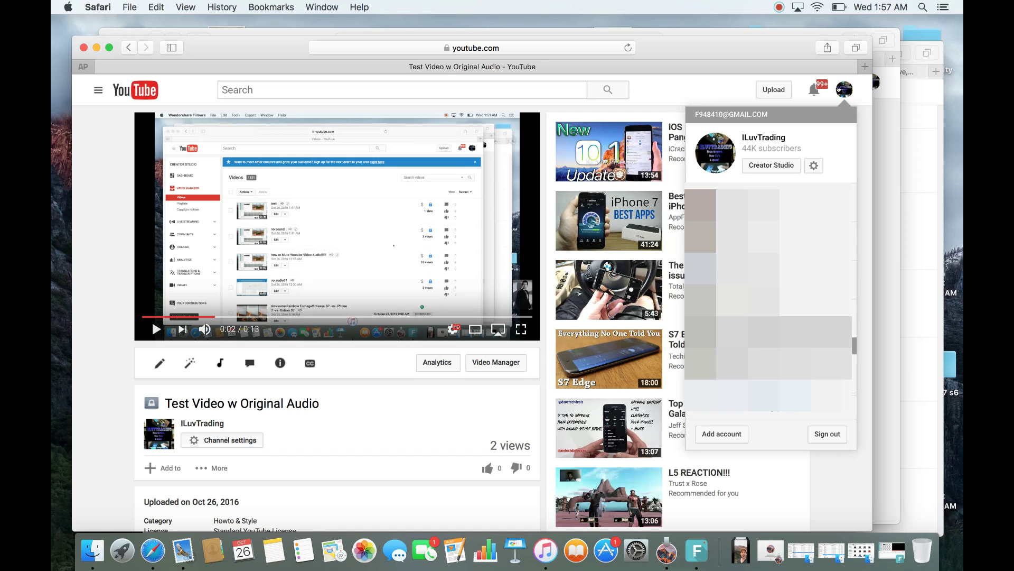
left_click(765, 162)
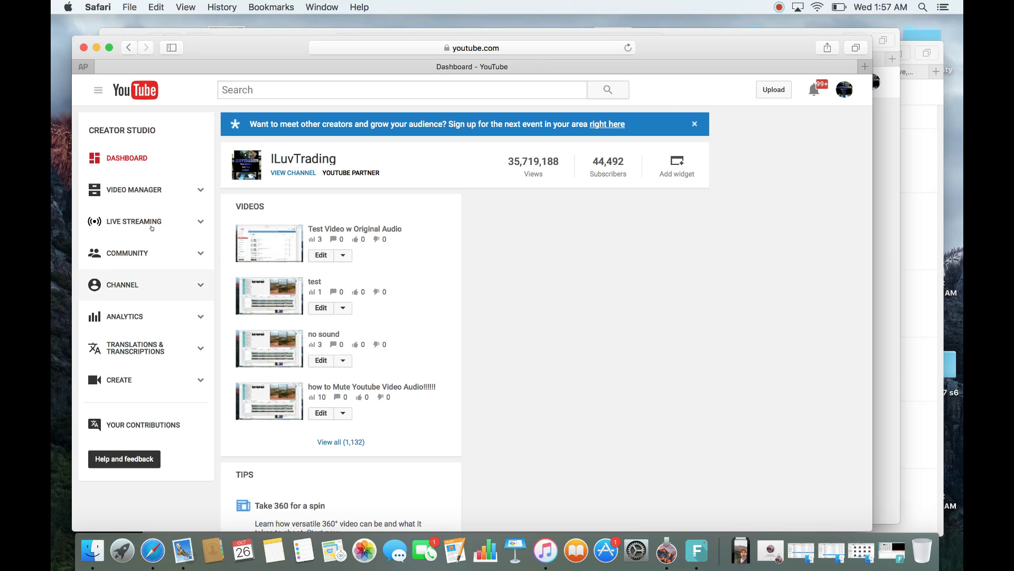
left_click(129, 378)
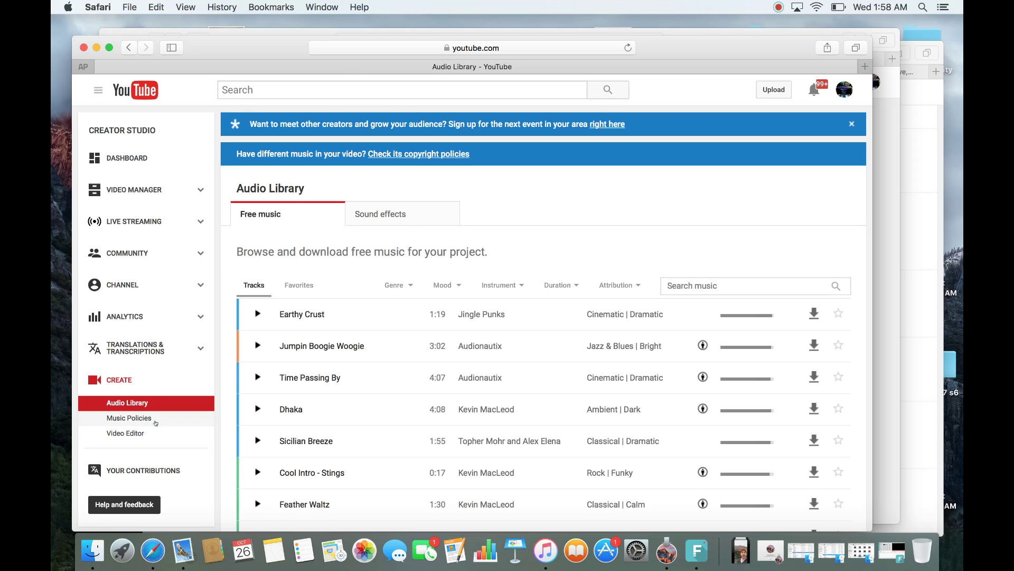
left_click(129, 432)
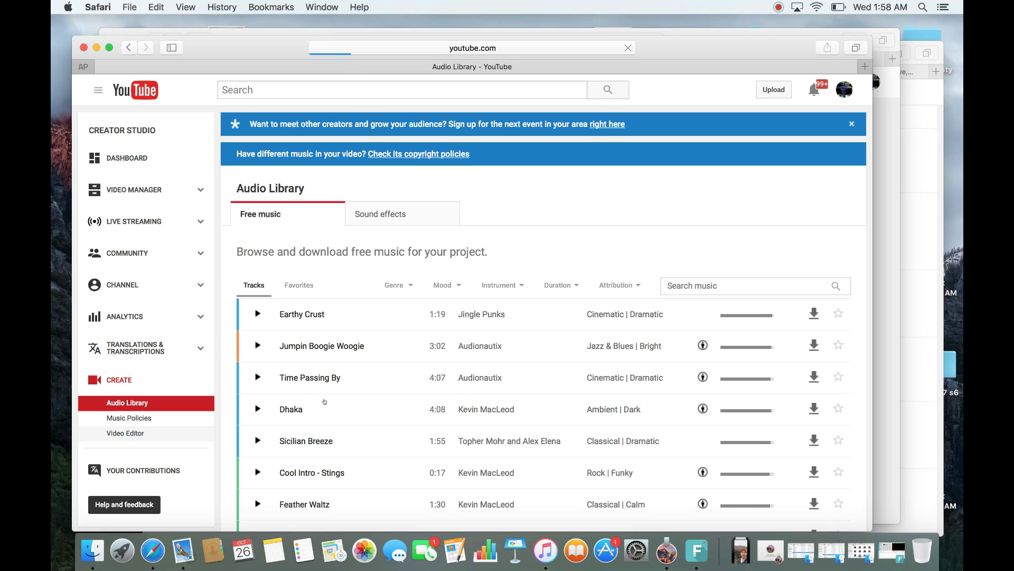
left_click(108, 385)
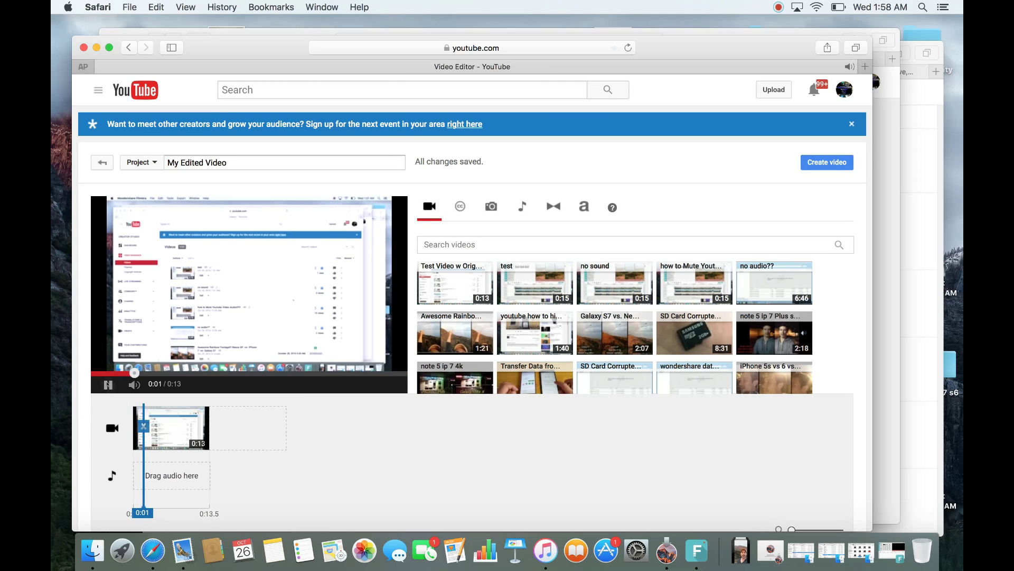
- Pause the project preview and remove the existing 0:13 clip from the timeline
left_click(107, 384)
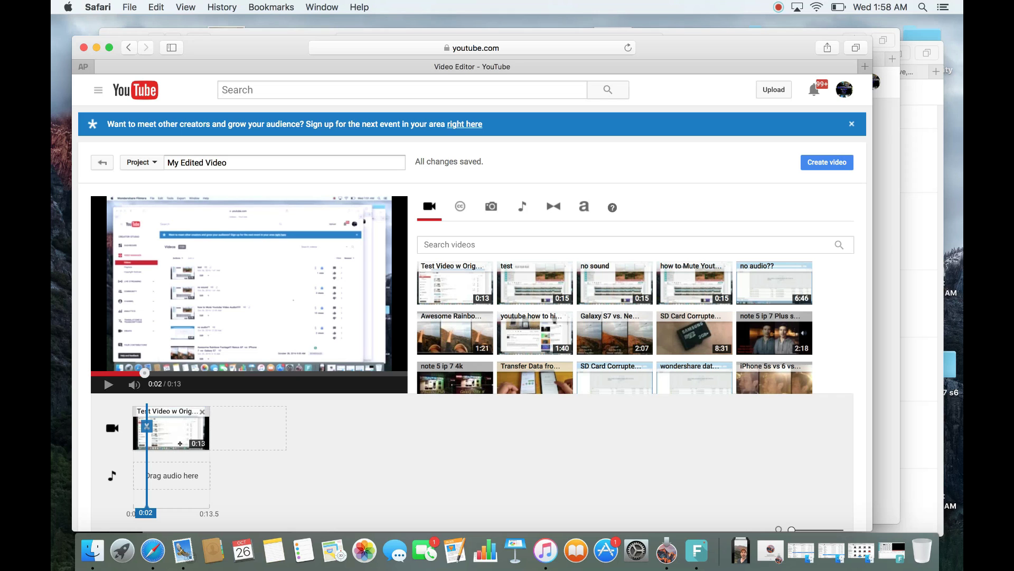
left_click(203, 411)
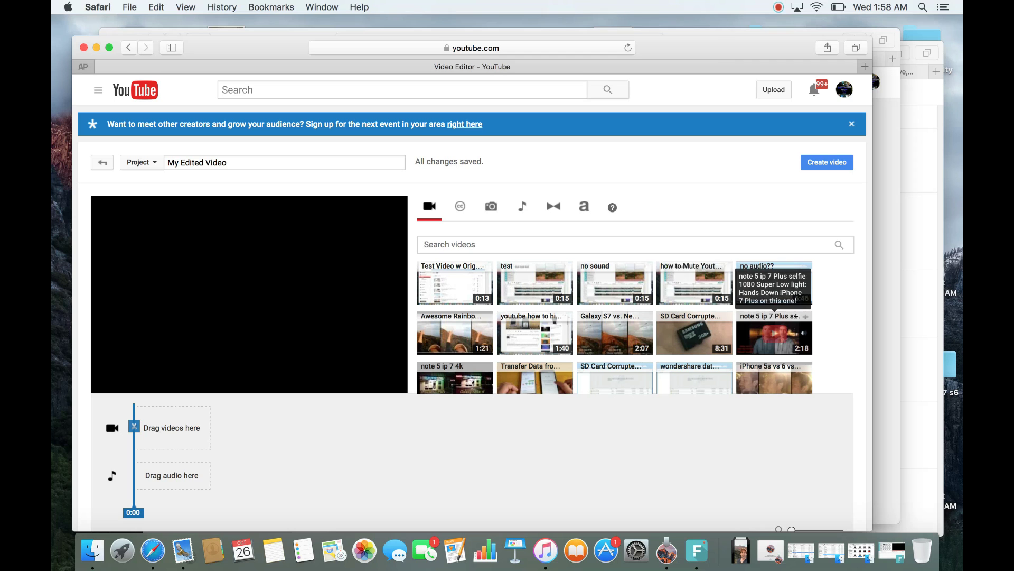
scroll(700, 328, "down", 1)
scroll(702, 327, "down", 3)
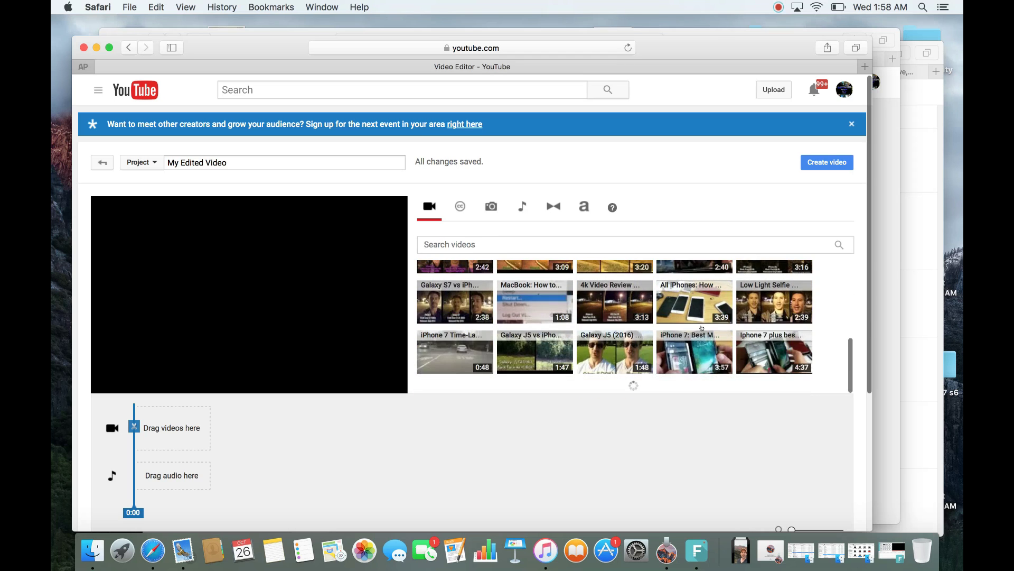
scroll(634, 323, "up", 4)
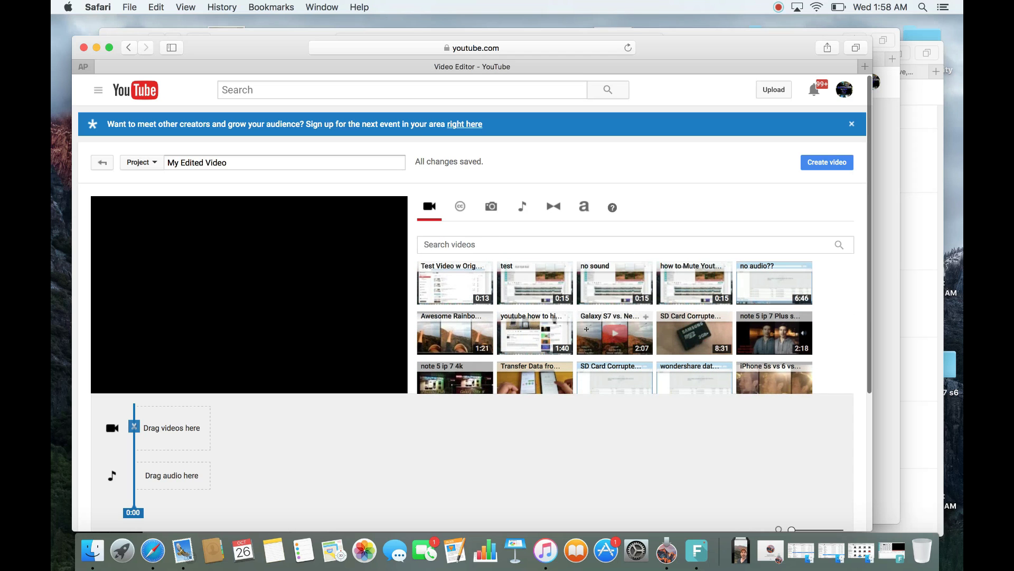
scroll(579, 313, "down", 3)
scroll(570, 301, "up", 3)
- Place the Test Video w Original Audio clip on the video track
left_click(514, 243)
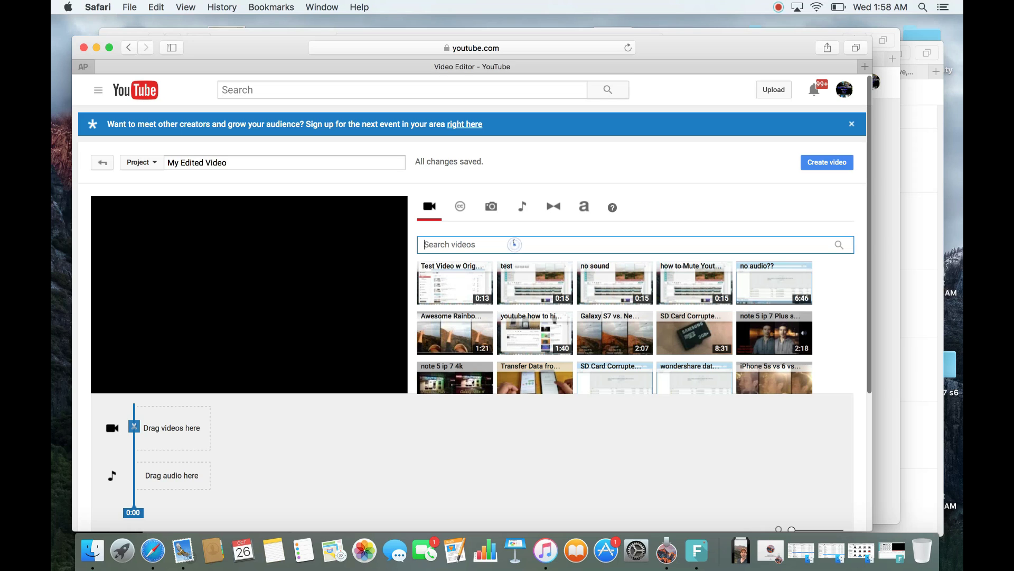
type("d")
key("BackSpace")
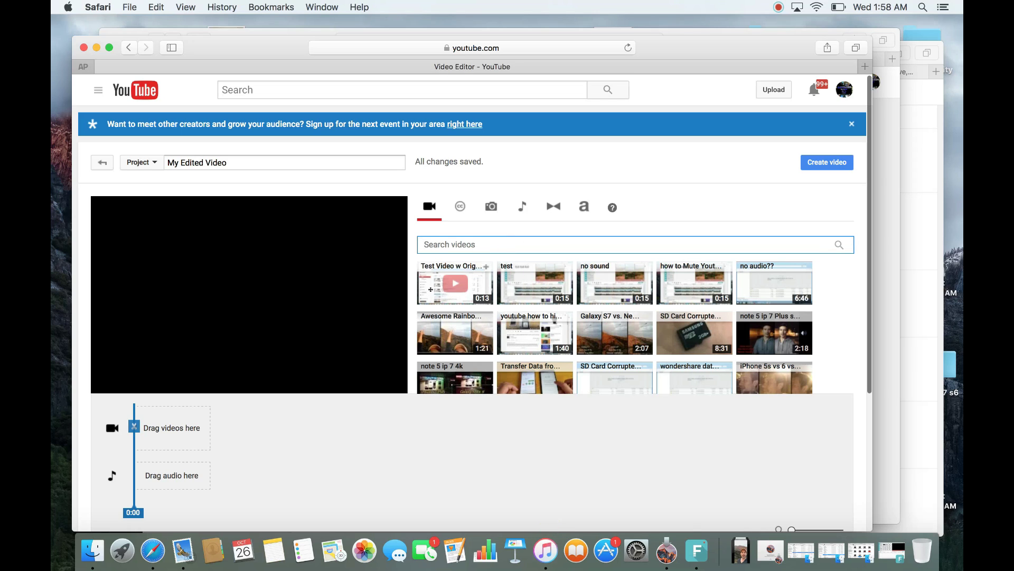
left_click_drag(429, 289, 168, 427)
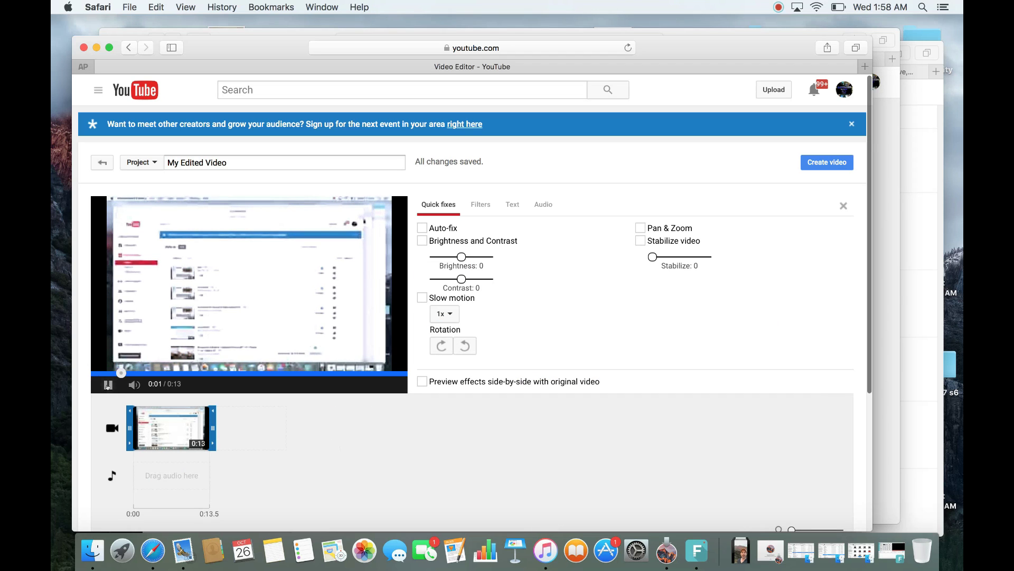
- Turn the clip's Volume all the way down in its Audio adjustments
left_click(105, 384)
mouse_move(172, 425)
left_click(542, 204)
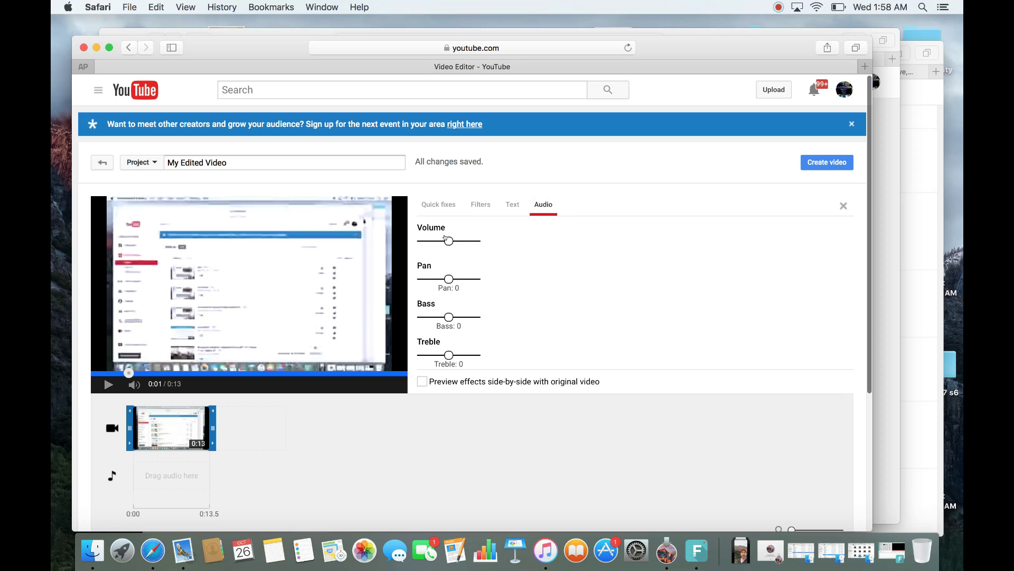
left_click_drag(445, 239, 407, 239)
- Preview the muted clip, then retitle the project 'no sound test'
left_click(108, 384)
left_click(112, 385)
left_click(252, 159)
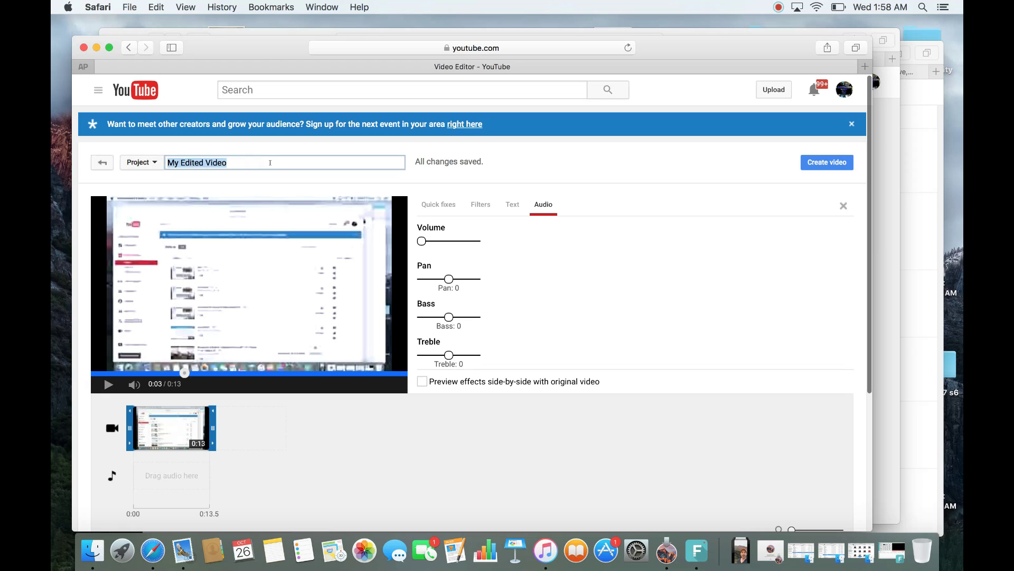
type("no sound te")
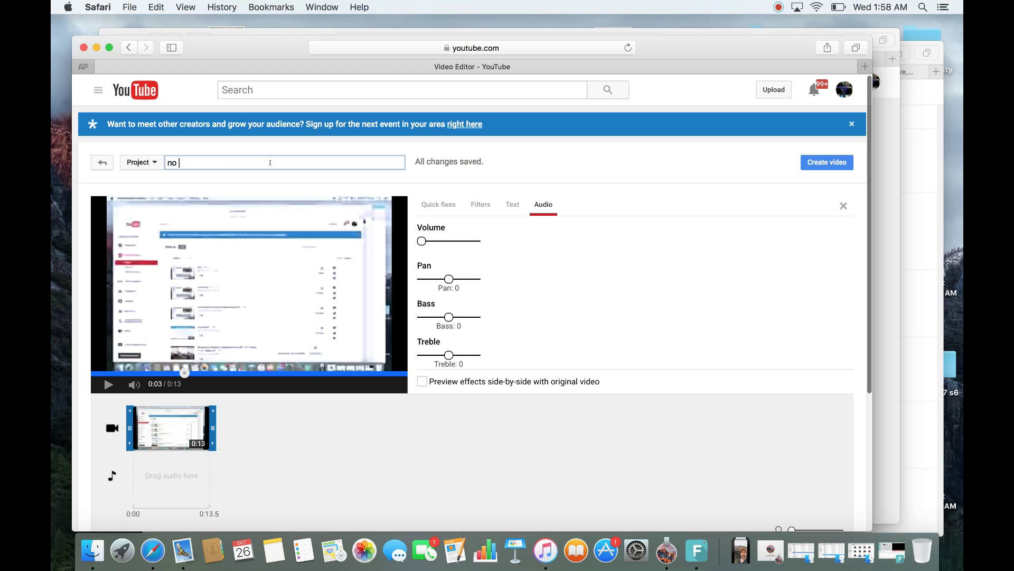
type("st")
- Create the muted 'no sound test' video and return to Creator Studio's Video Manager
left_click(833, 163)
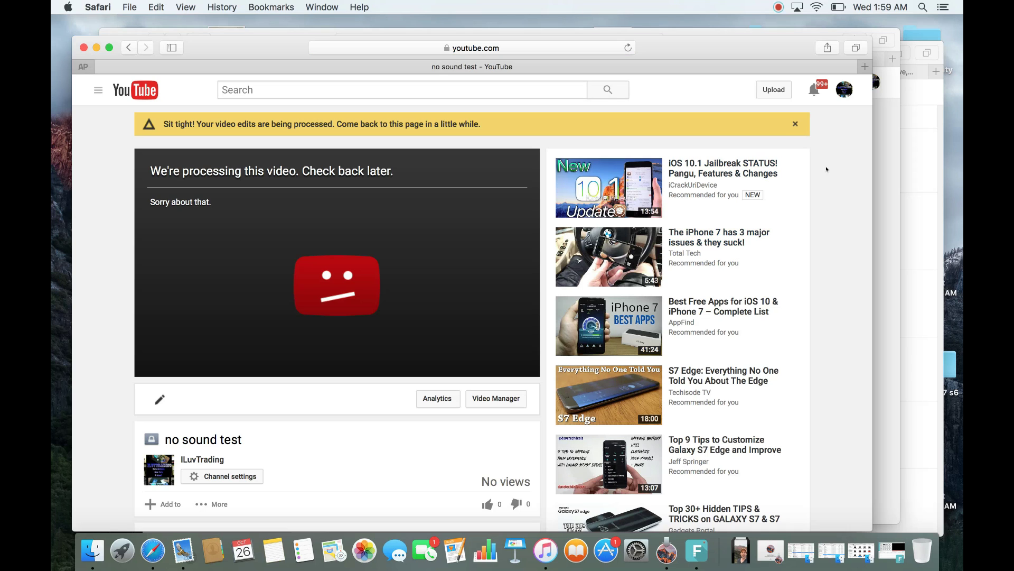
left_click(844, 89)
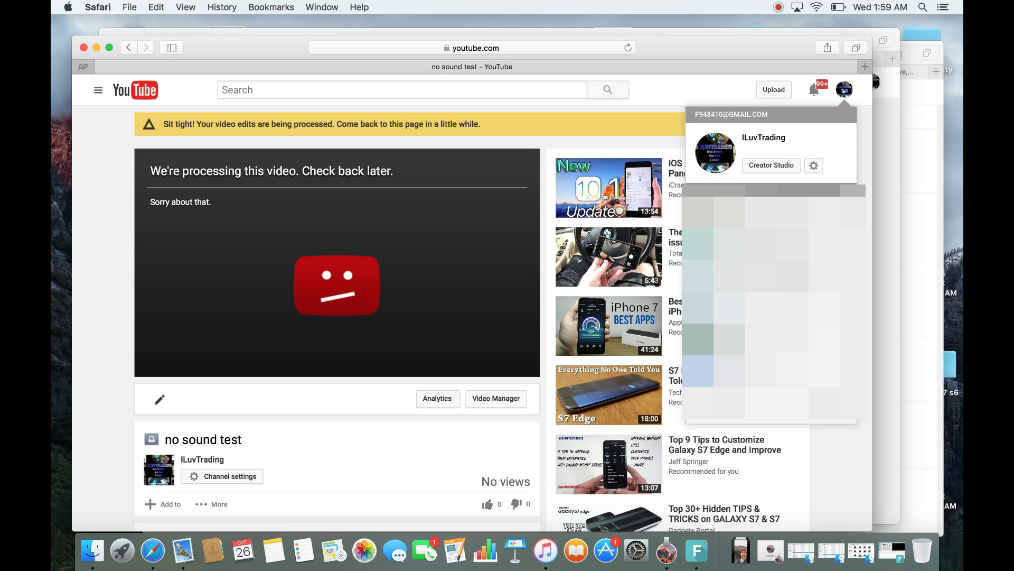
left_click(774, 168)
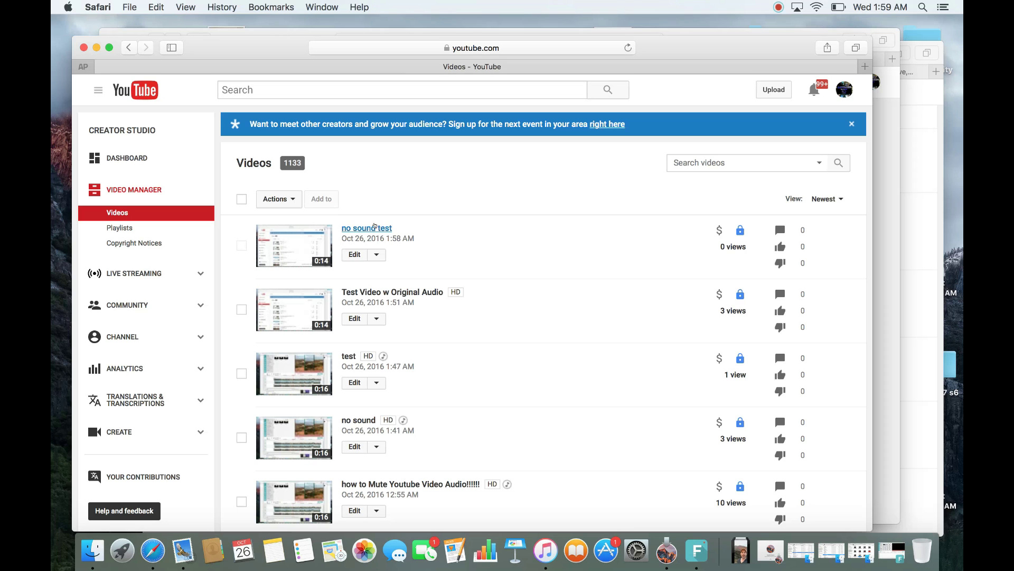
- Check the new 'no sound test' watch page, then go back to the video list and scroll down
left_click(368, 228)
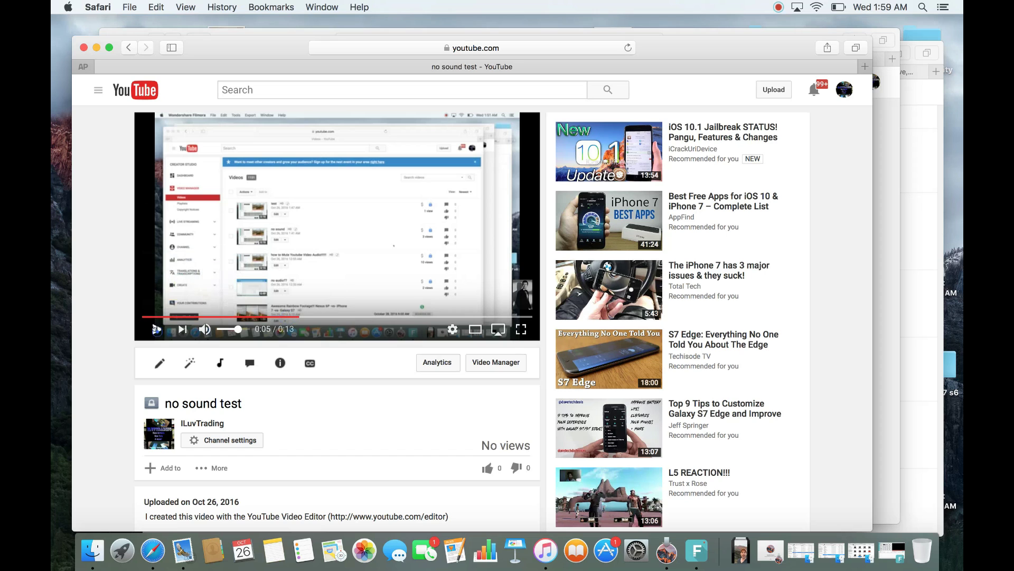
key("super+bracketleft")
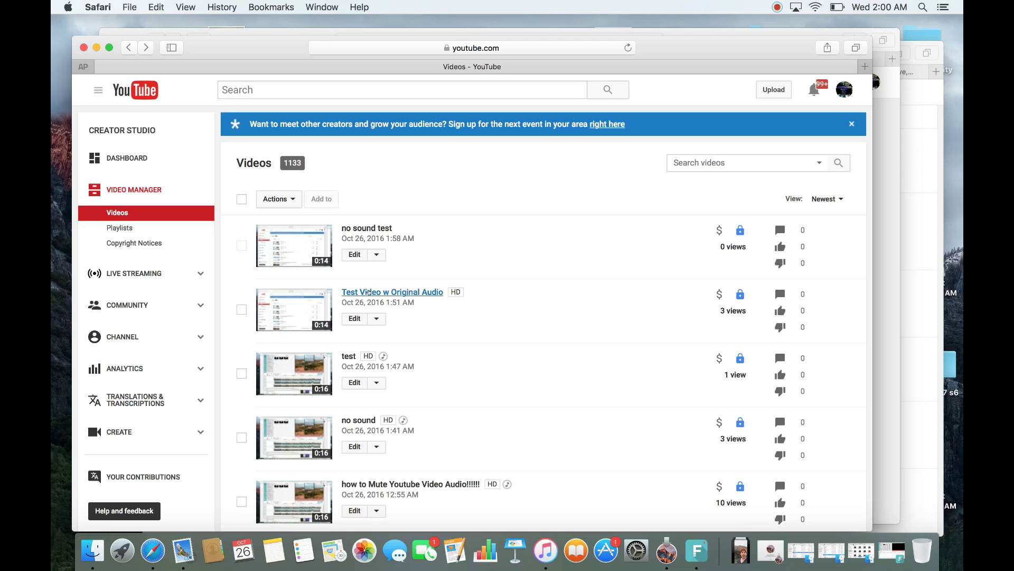
scroll(383, 244, "down", 2)
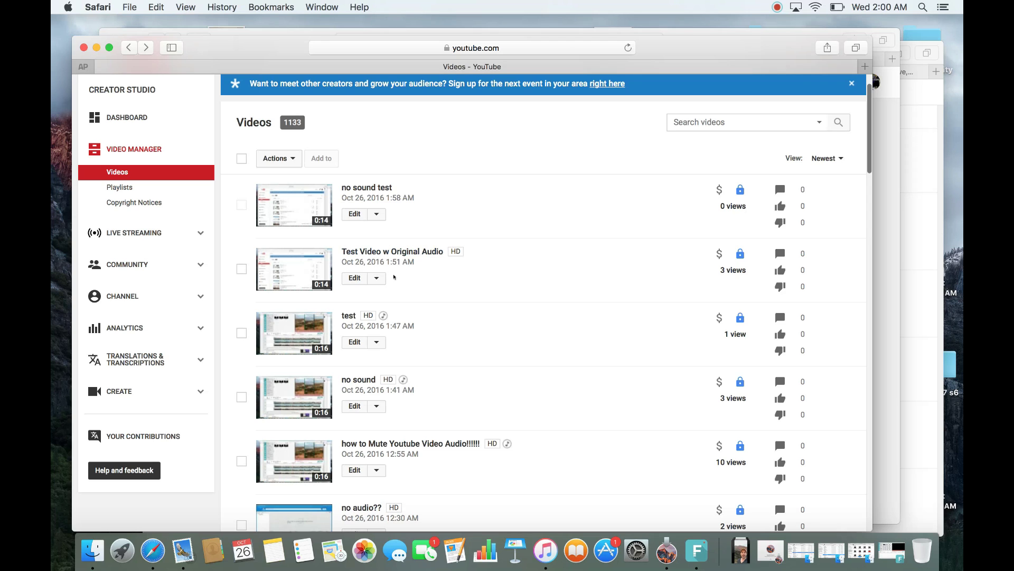
- Open the Audio editor for Test Video w Original Audio and pause its preview at 0:02
left_click(373, 278)
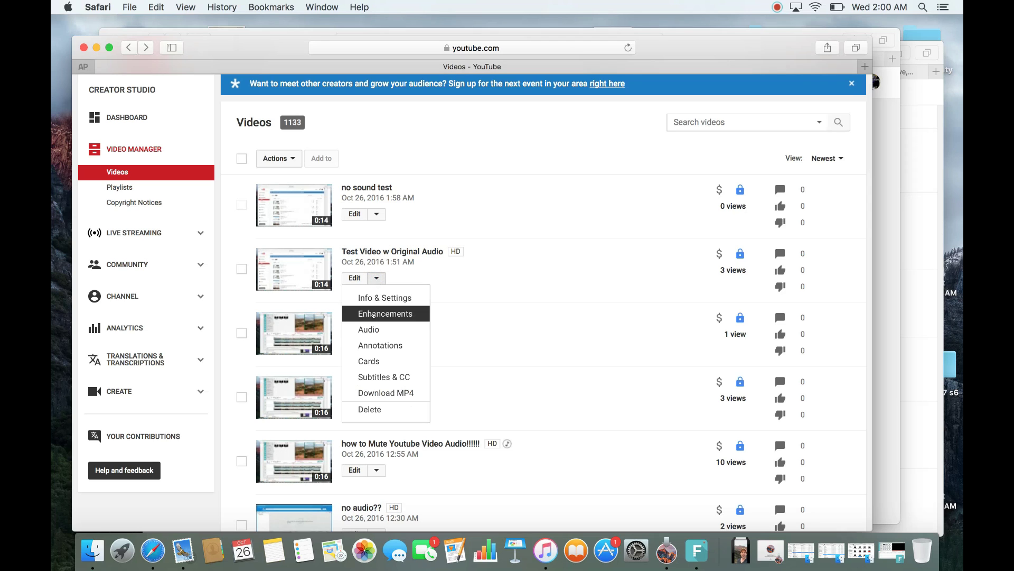
left_click(372, 326)
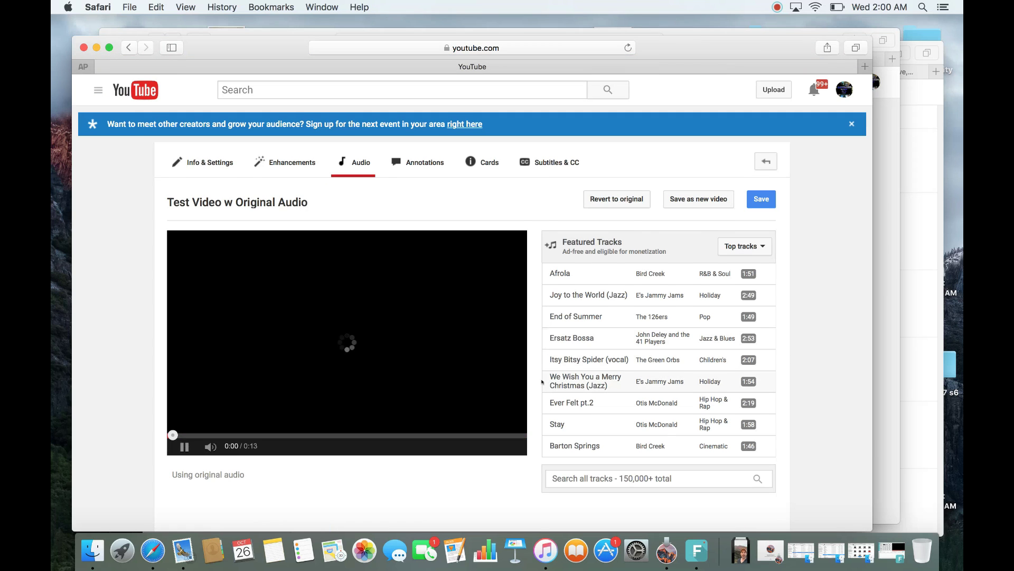
scroll(542, 382, "down", 2)
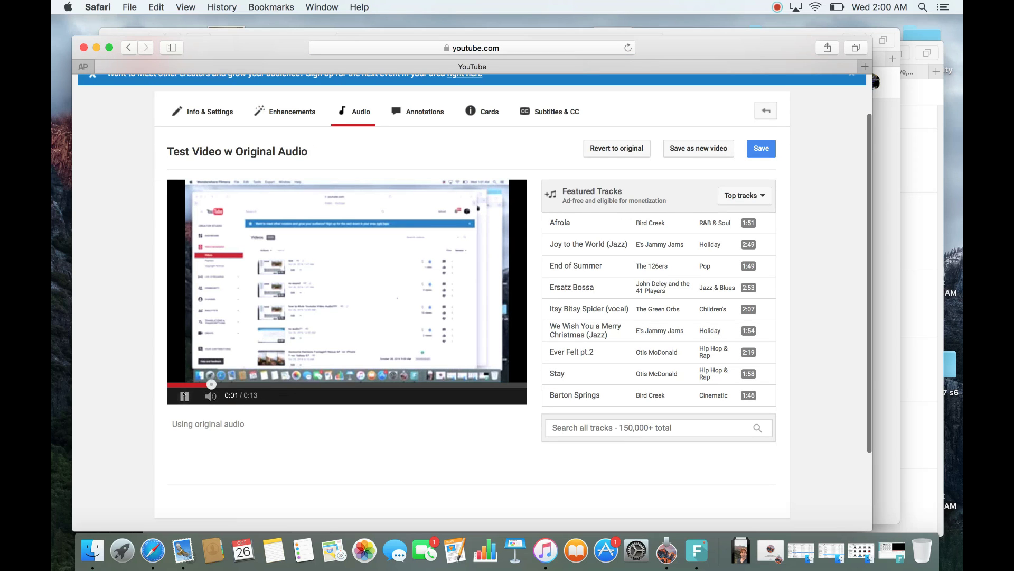
left_click(357, 230)
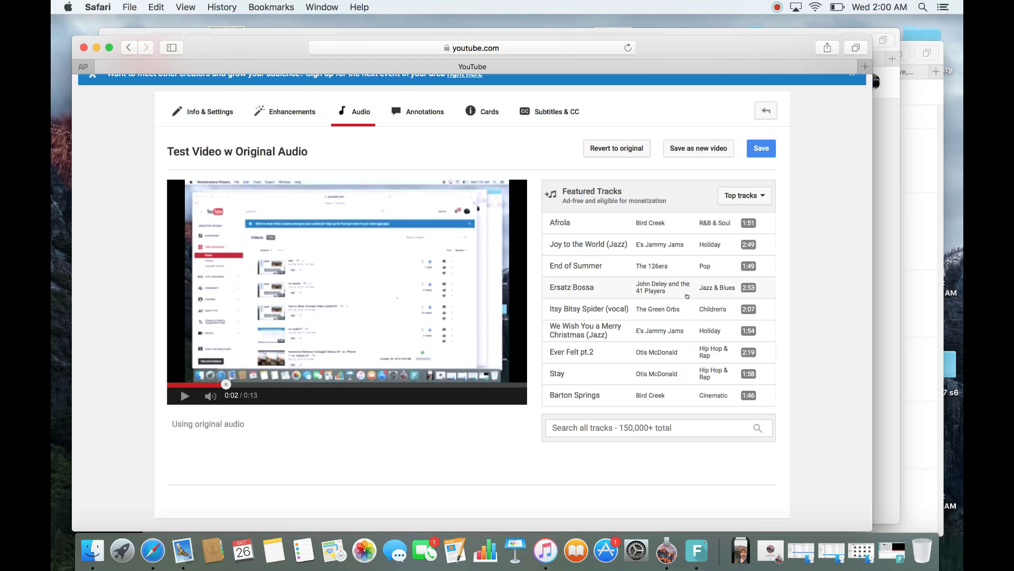
scroll(687, 296, "down", 5)
scroll(687, 296, "up", 5)
- Filter featured tracks to Country and Folk after trying Cinematic, then play the preview from 0:12
left_click(745, 196)
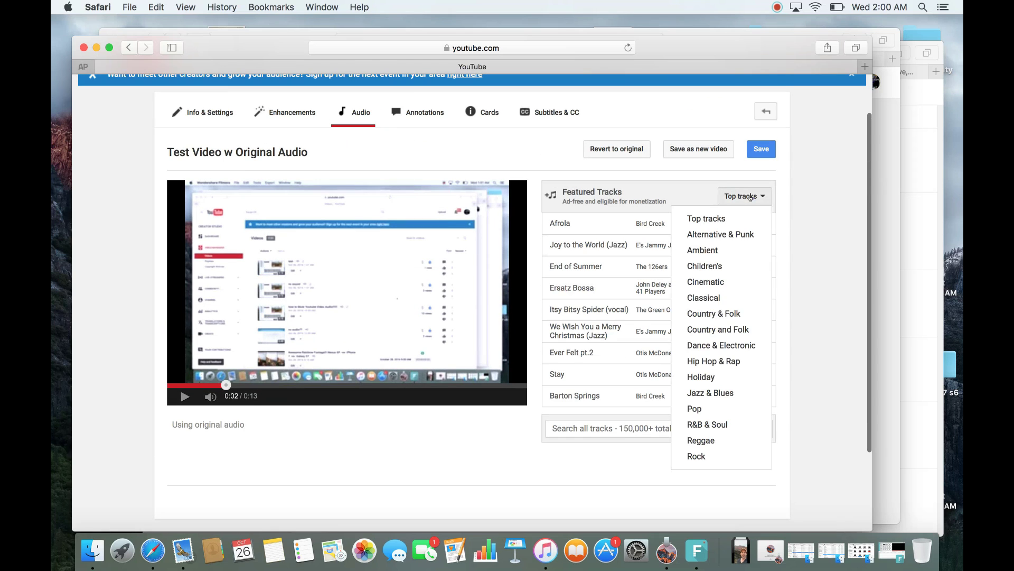
left_click(720, 283)
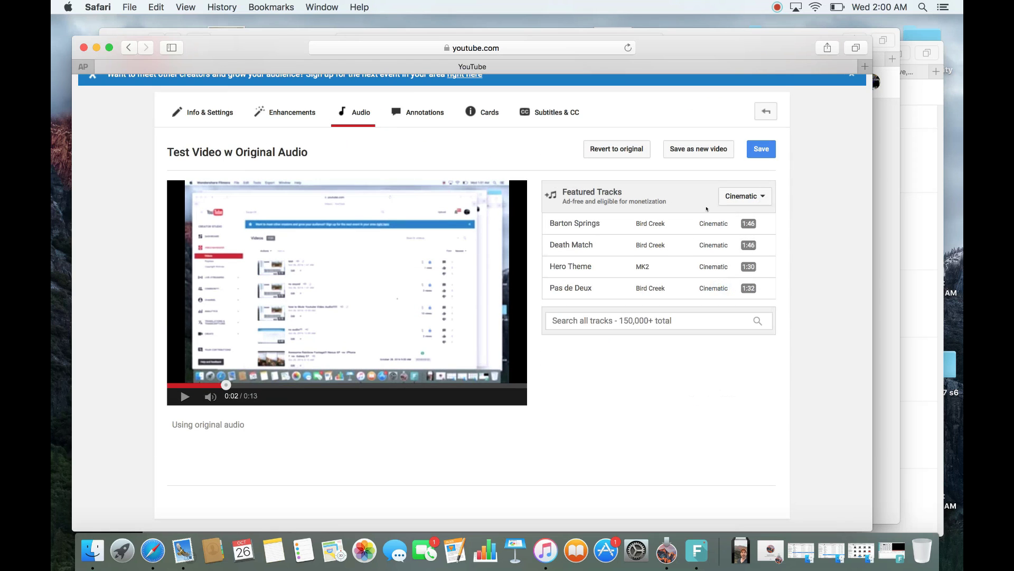
left_click(746, 196)
left_click(717, 329)
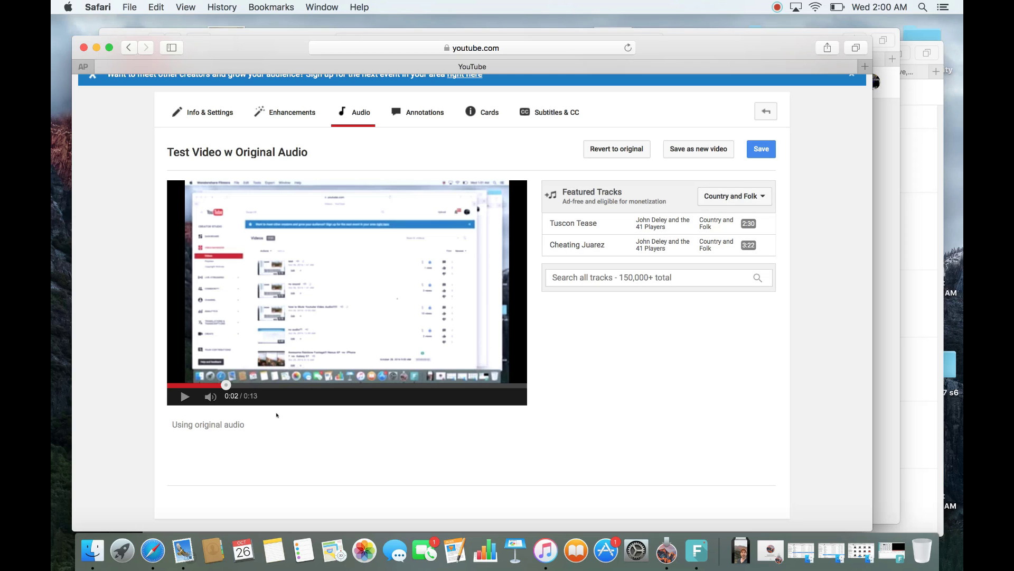
left_click(493, 384)
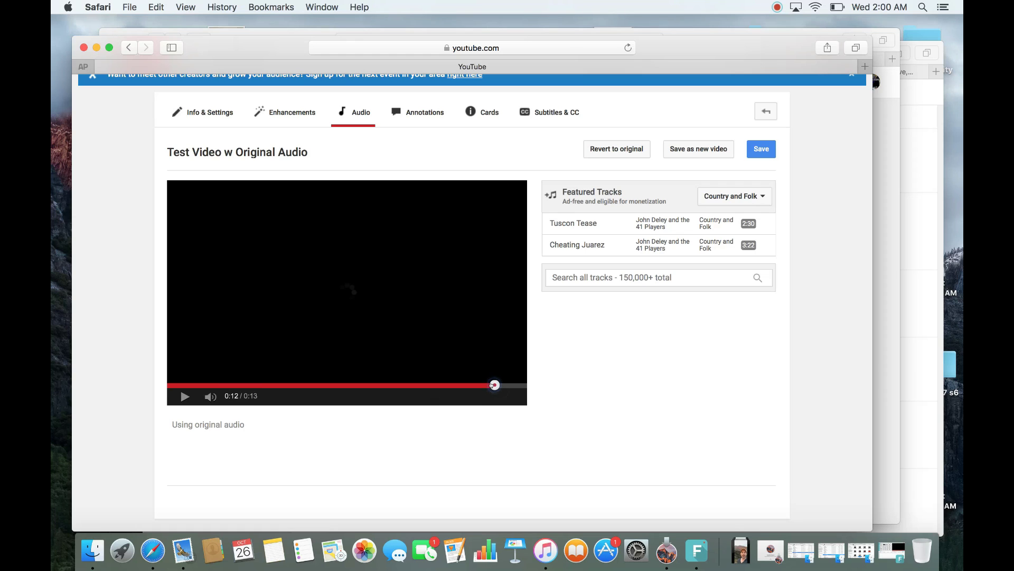
left_click(185, 396)
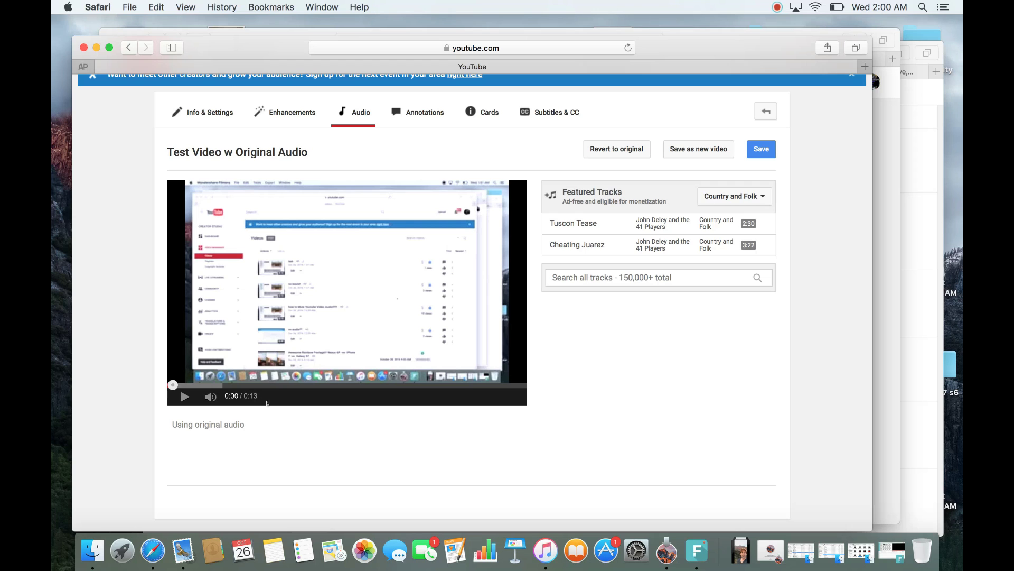
- Add Cheating Juarez, then switch to Cinematic and swap in Death Match by Bird Creek, previewing it
left_click(693, 238)
left_click(699, 200)
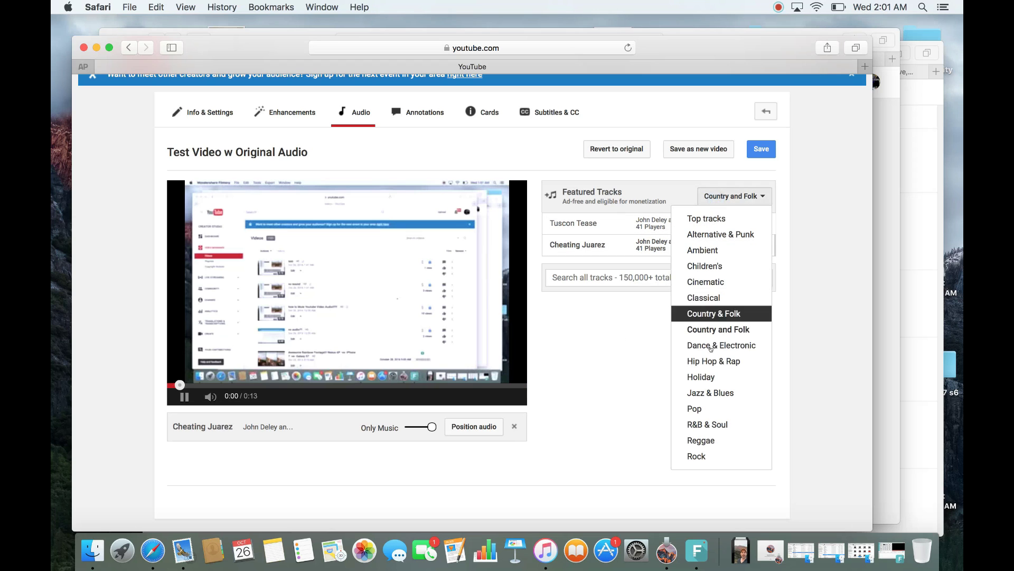
left_click(718, 281)
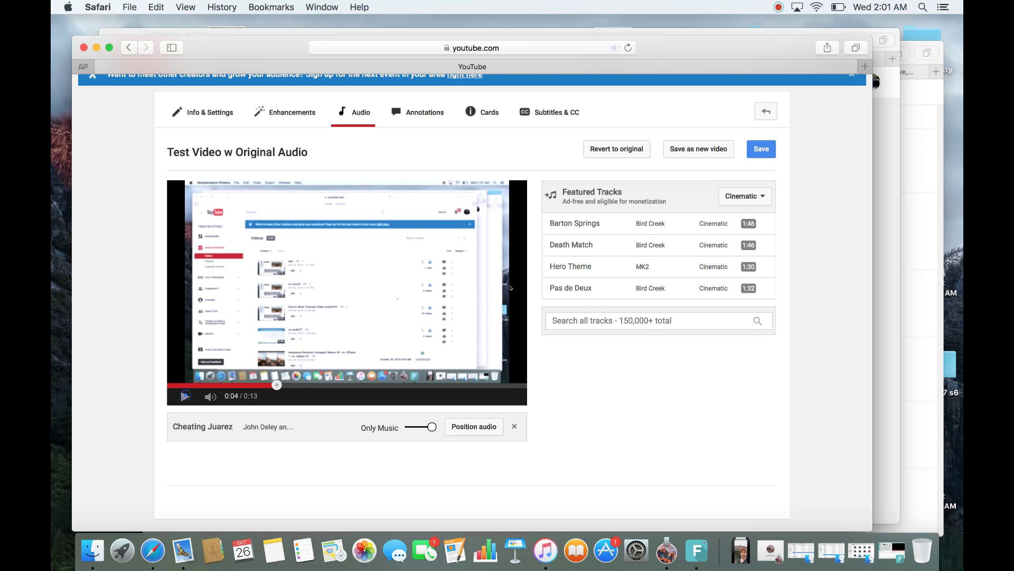
left_click(599, 247)
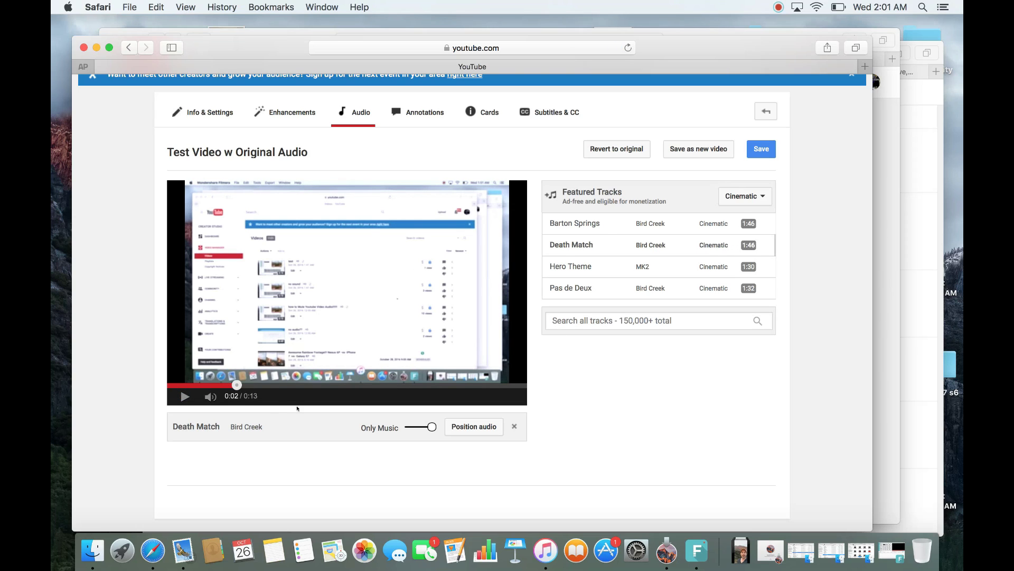
left_click(185, 396)
- Test the music-versus-original mix slider, settle on Only Music, and confirm the track position
left_click(426, 427)
left_click_drag(426, 426, 398, 427)
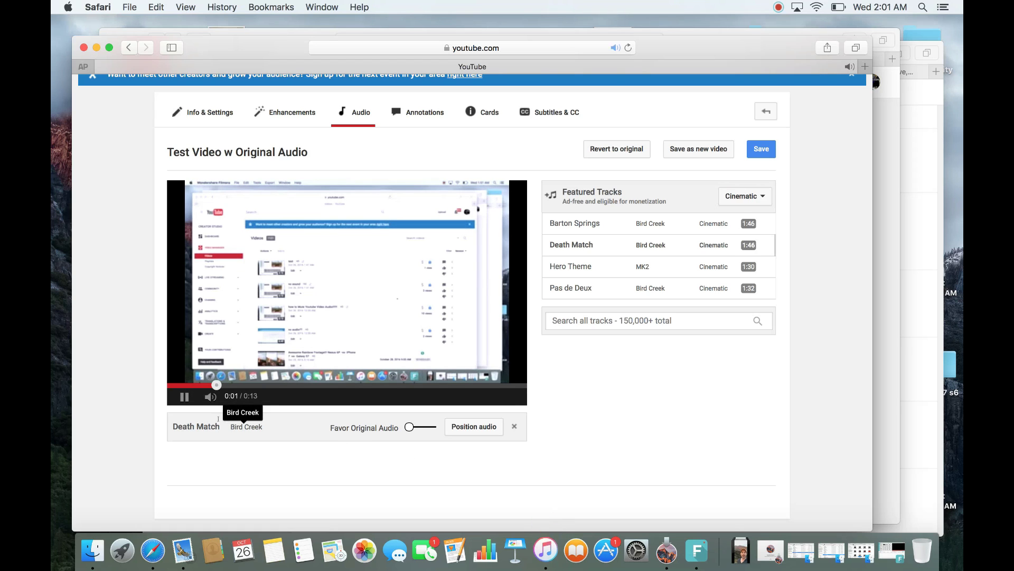
left_click(184, 396)
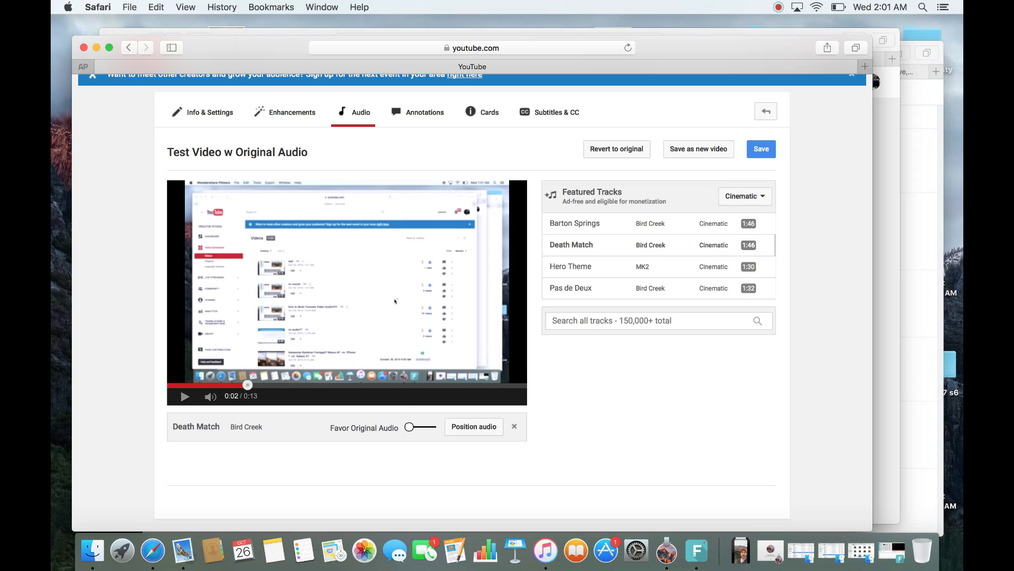
left_click_drag(409, 426, 436, 428)
left_click(184, 396)
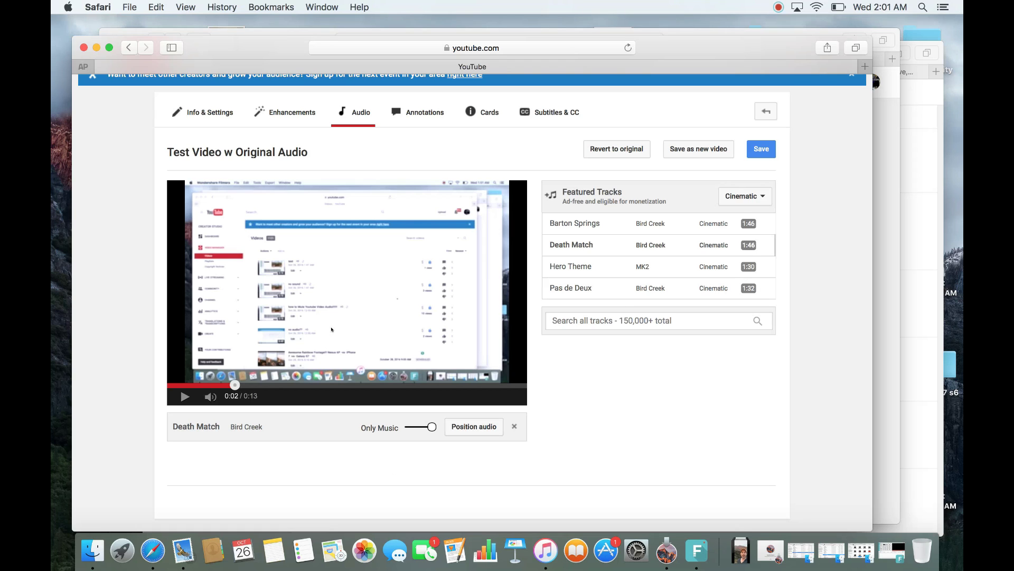
left_click(468, 424)
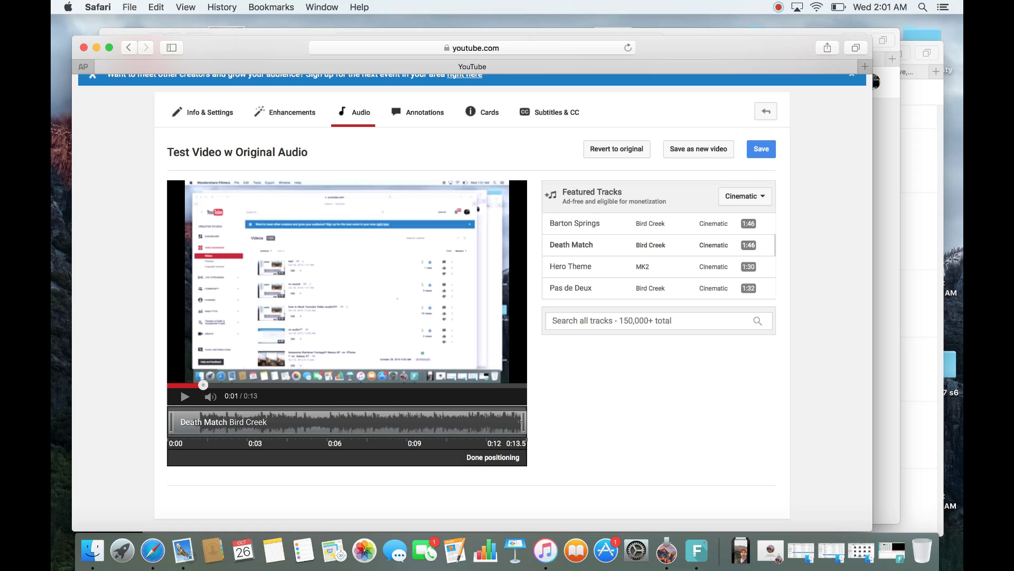
left_click(481, 457)
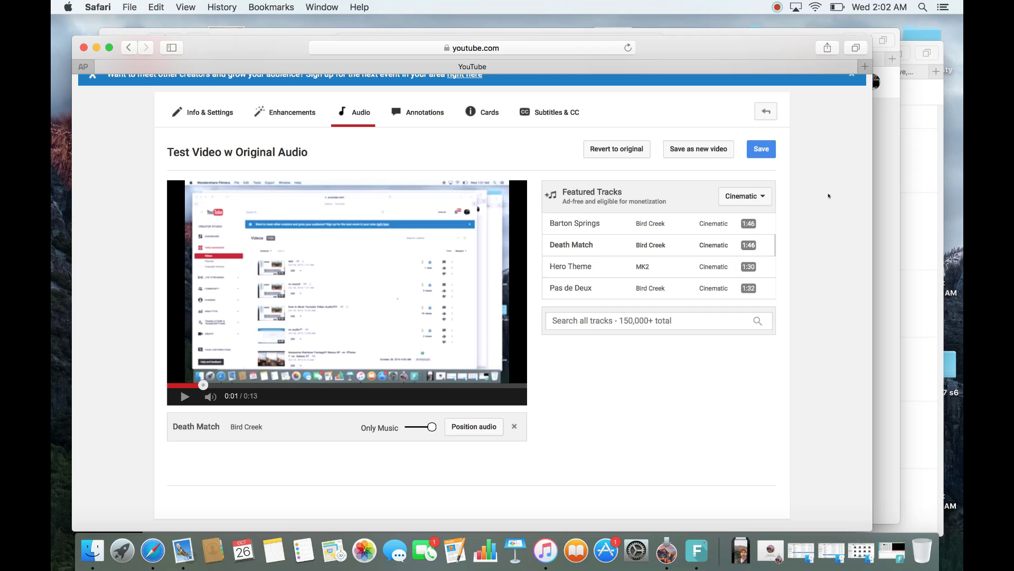
- Save the re-scored video in place, confirming the 'This might take a while' prompt
left_click(762, 148)
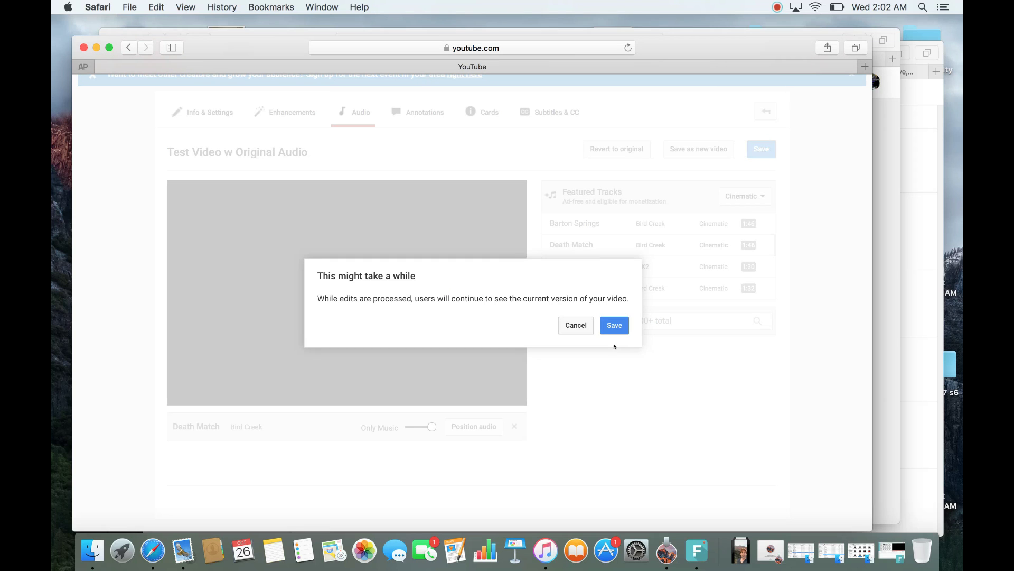
left_click(619, 323)
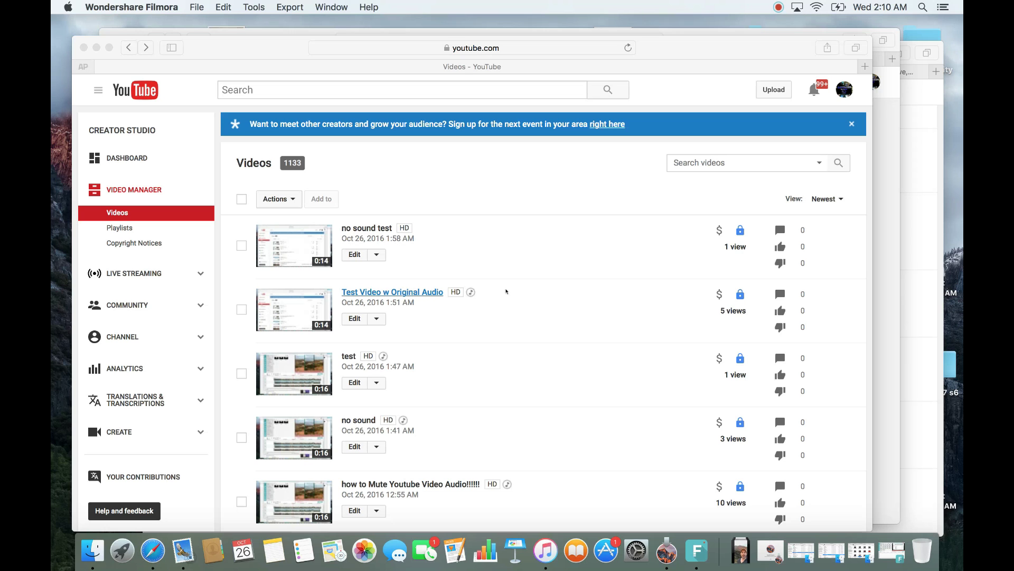
- Open the Test Video w Original Audio watch page and pause the re-scored video at 0:04
left_click(441, 294)
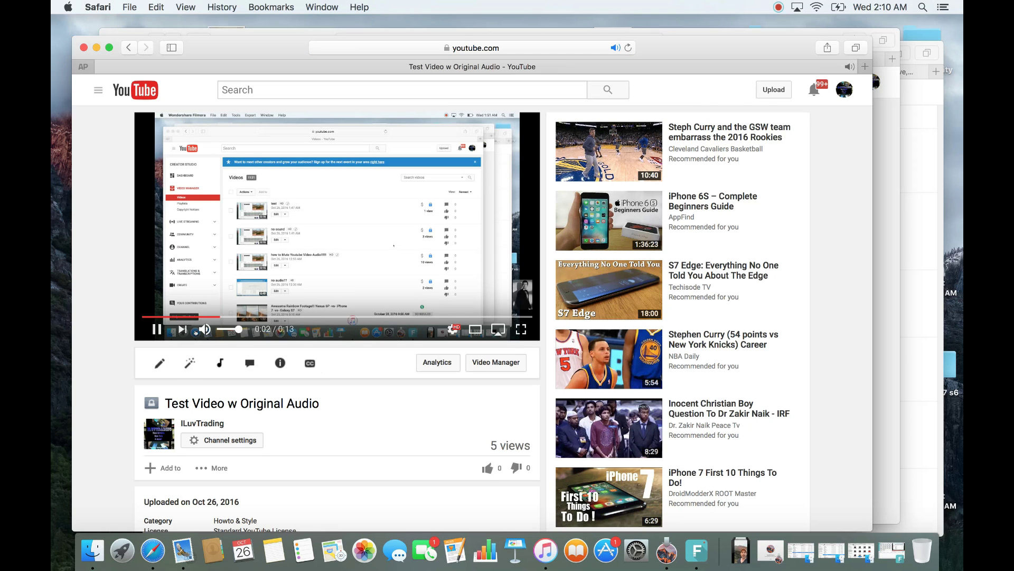
left_click(154, 326)
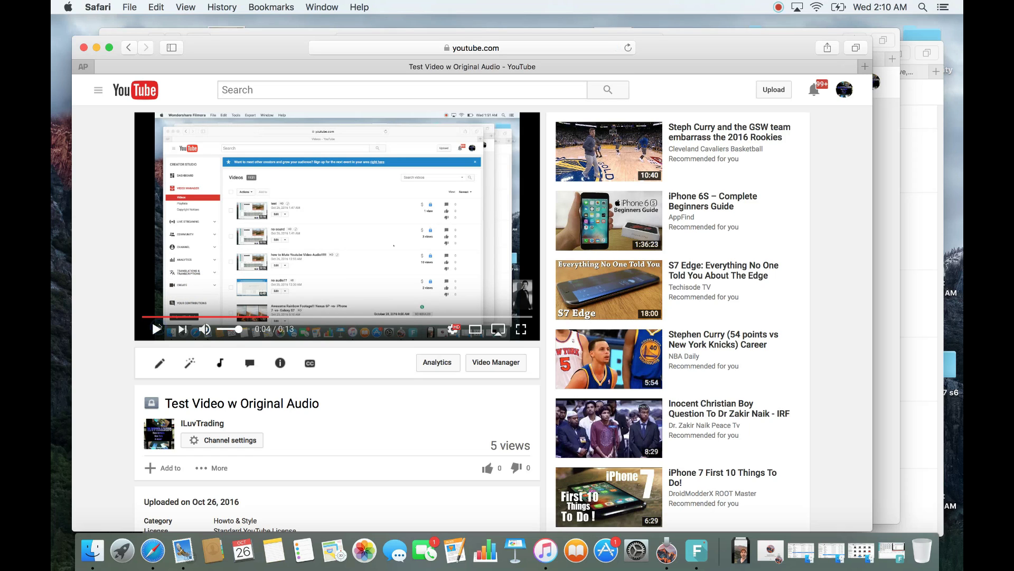